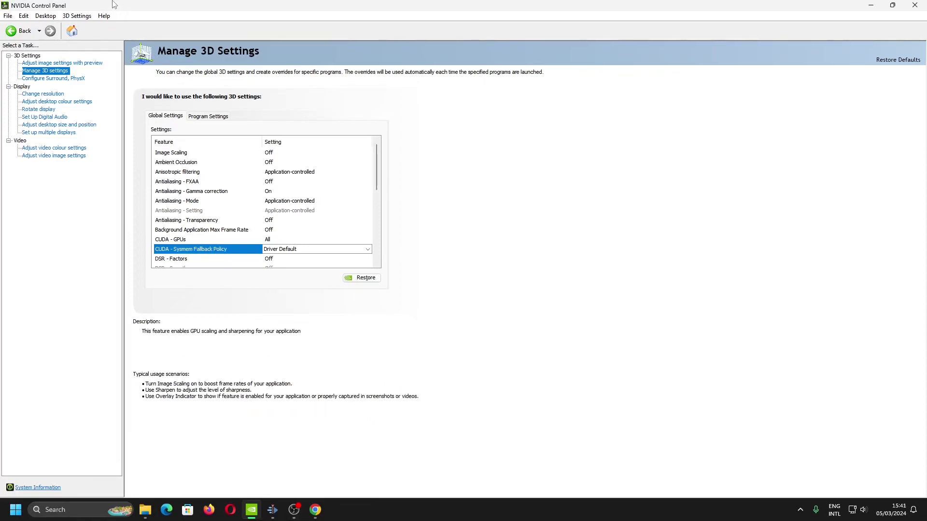
- Check the graphics card details in System Information, and show the description of the CUDA - Sysmem Fallback Policy setting
click(105, 16)
click(130, 53)
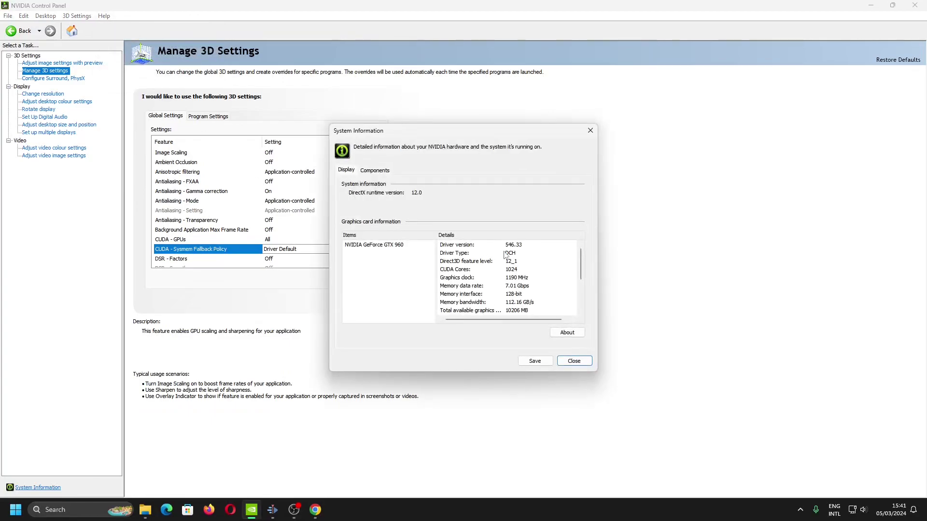
click(574, 361)
click(217, 254)
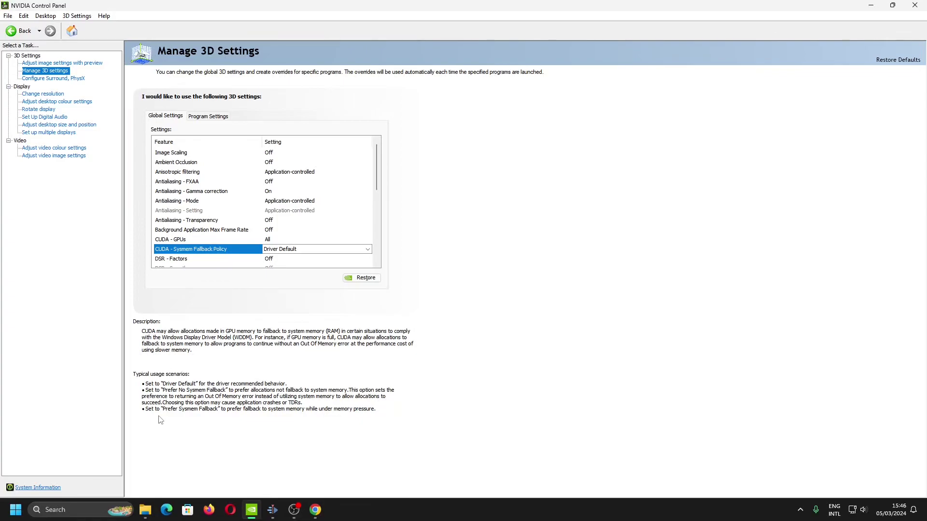
- Open Task Manager and examine the GPU's dedicated and shared memory alongside the fallback policy description in NVIDIA Control Panel
click(437, 517)
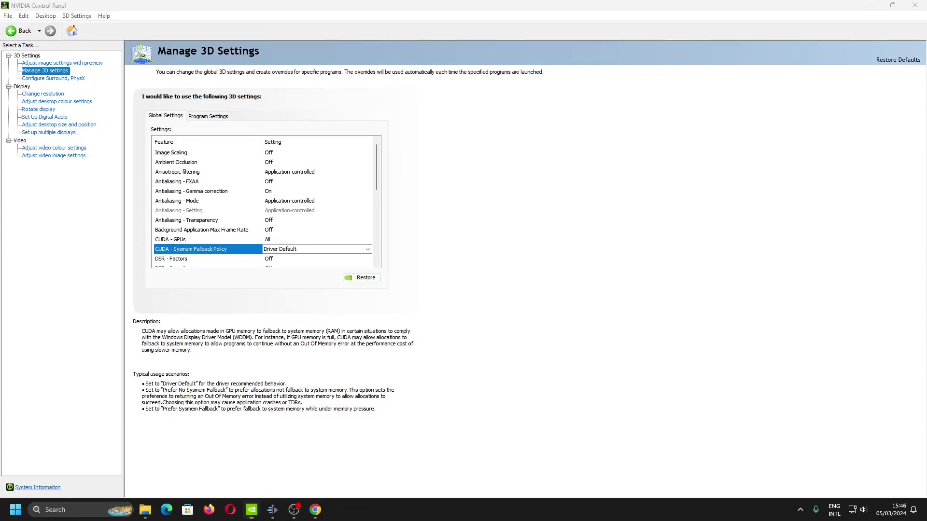
right_click(438, 517)
click(463, 474)
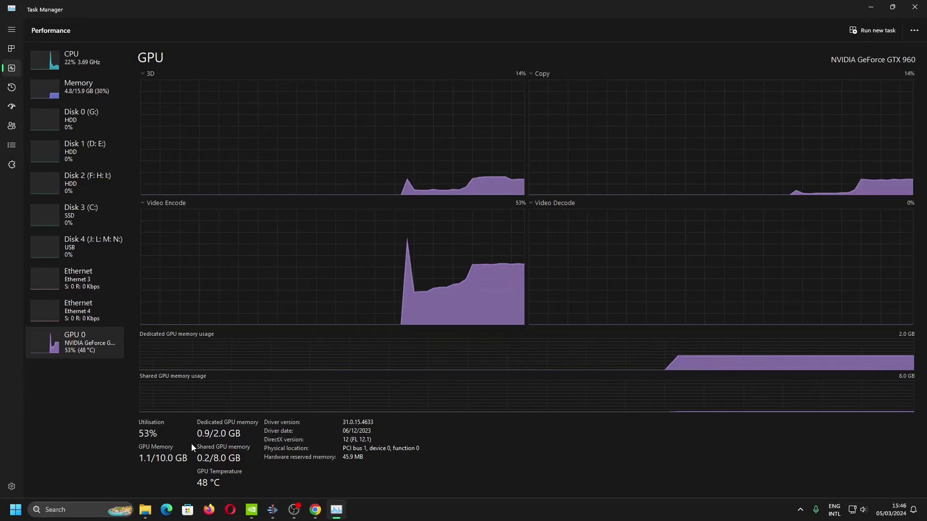
click(252, 510)
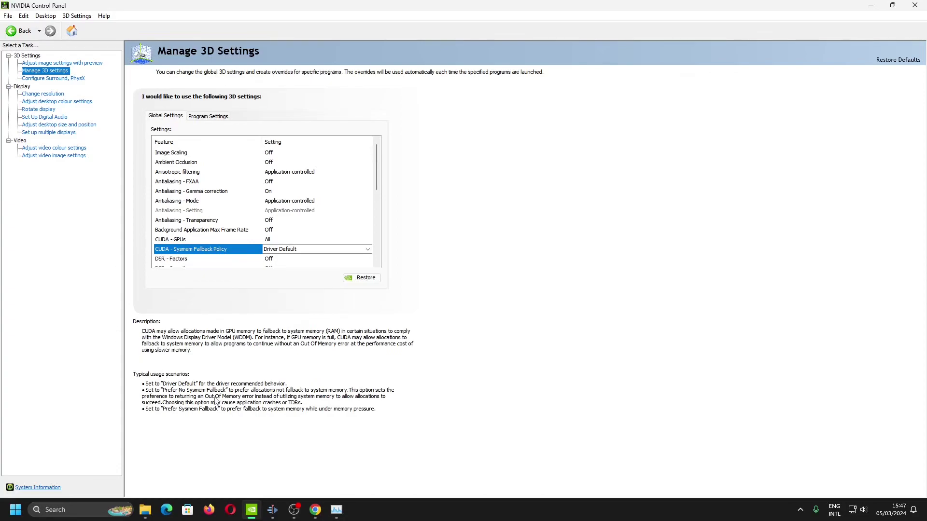
click(331, 513)
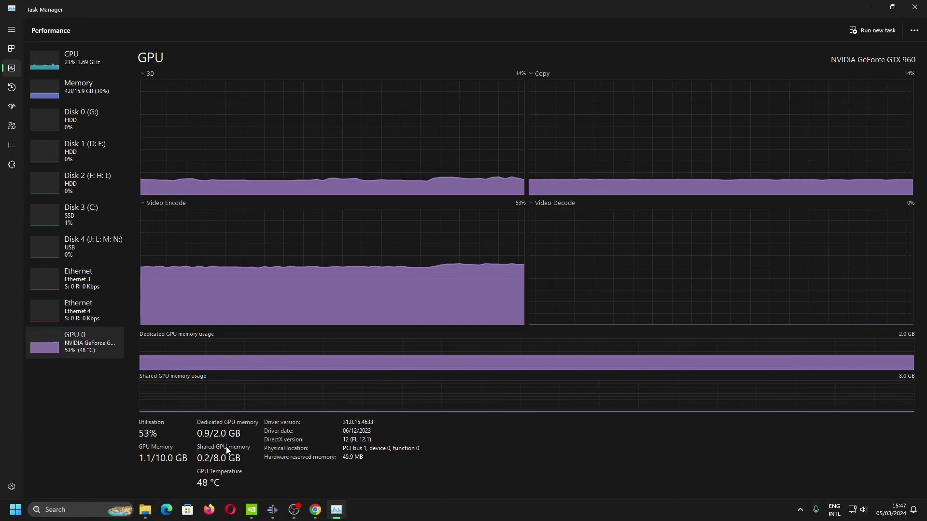
click(871, 7)
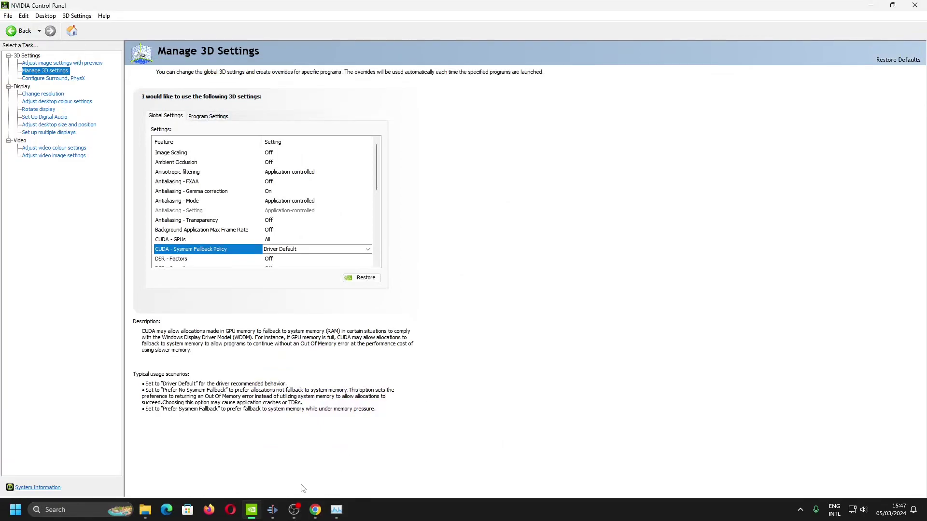
- Set the global CUDA - Sysmem Fallback Policy to Prefer No Sysmem Fallback in NVIDIA Control Panel and apply it
click(279, 513)
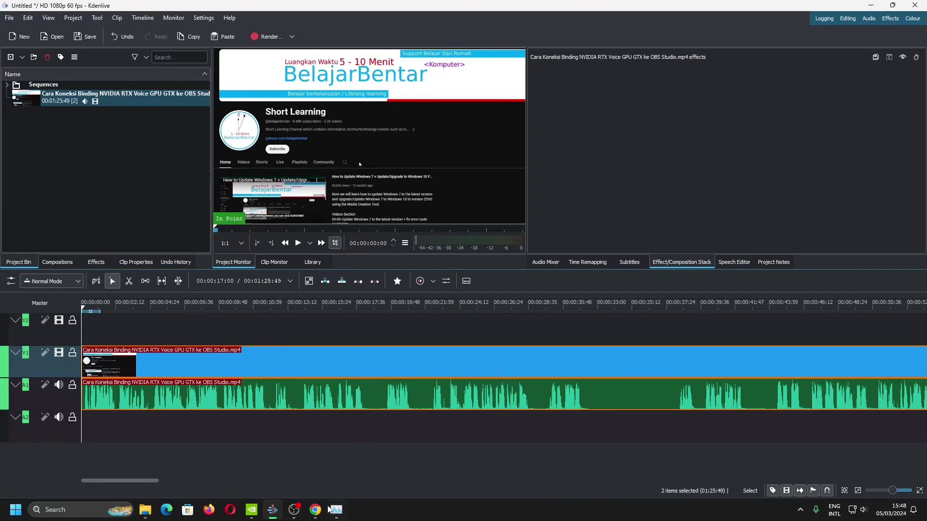
click(252, 510)
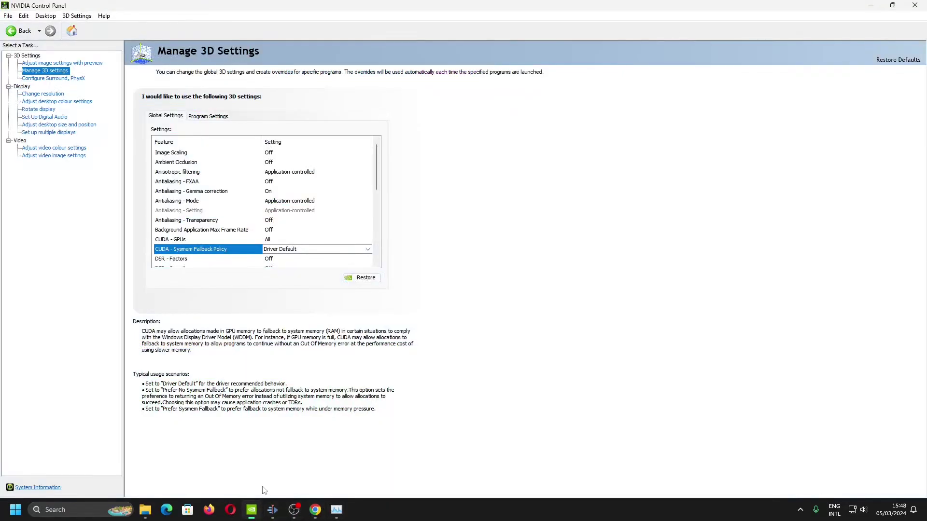
click(283, 249)
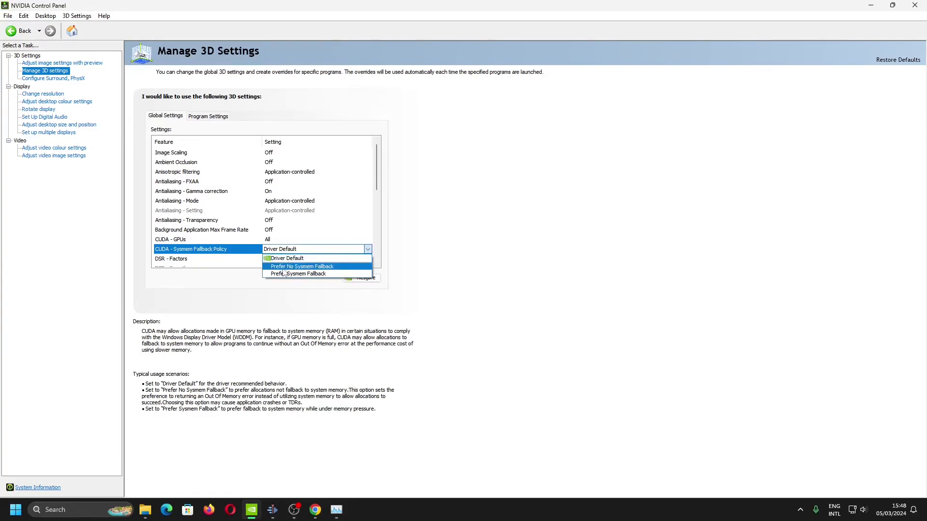
click(285, 267)
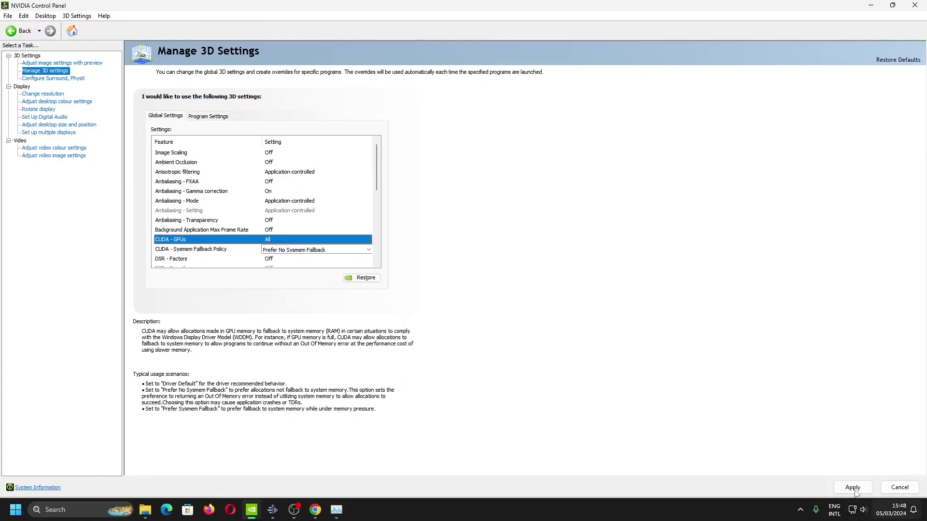
click(853, 488)
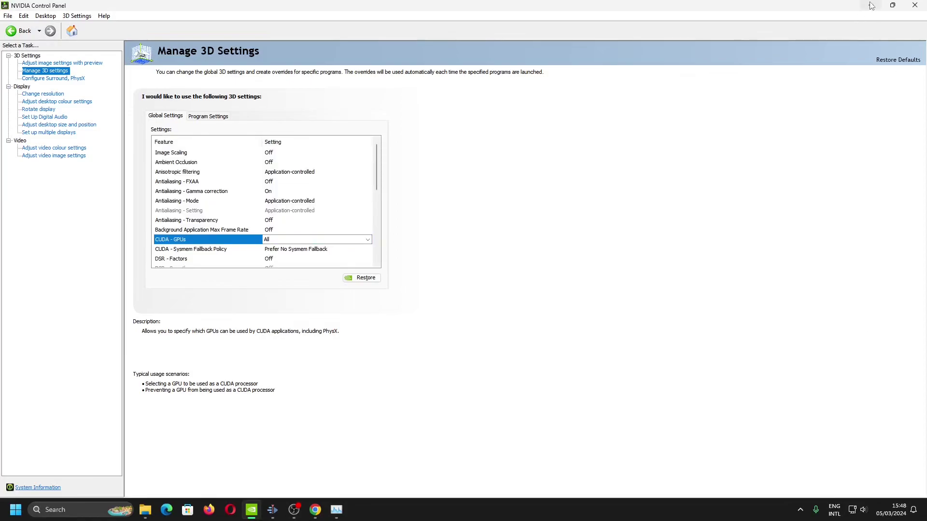
- Check the dedicated and shared GPU memory usage in Task Manager and return to Kdenlive
key(alt+Tab)
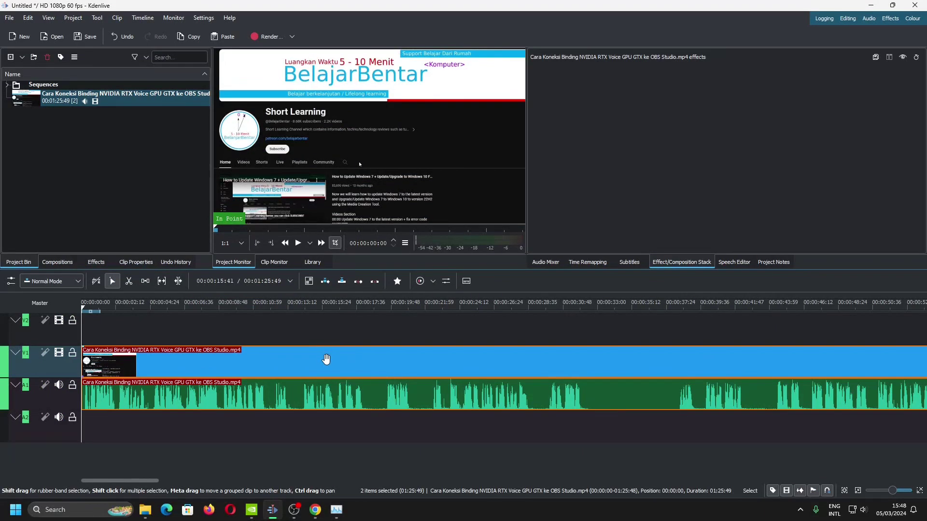
click(336, 510)
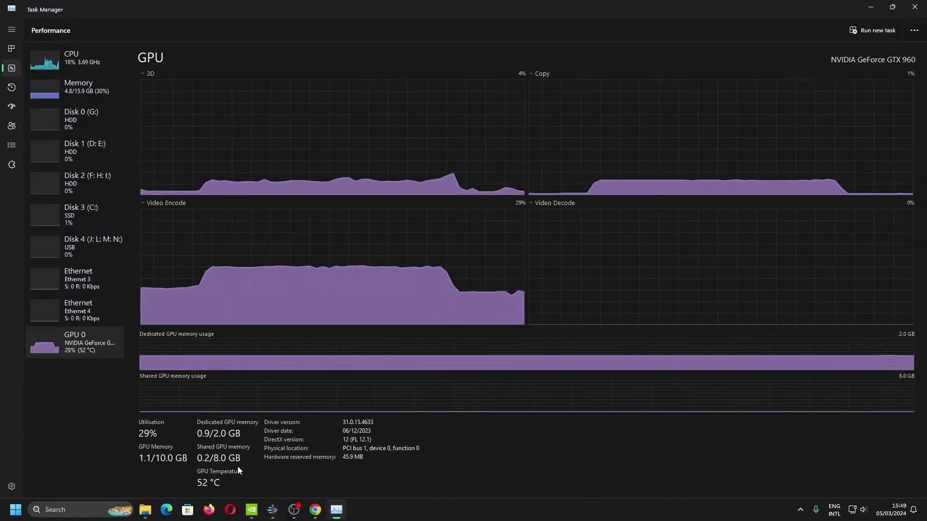
click(871, 7)
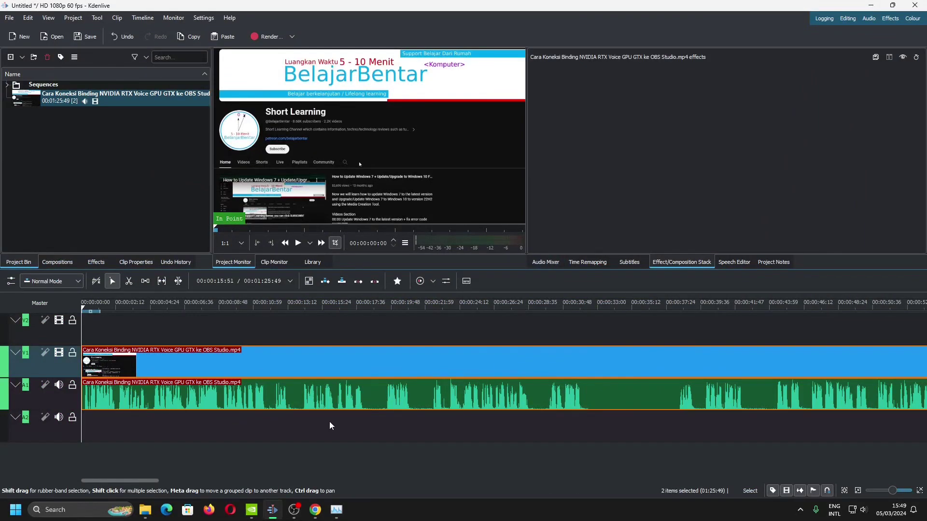
- Show the subtitle track and open automatic subtitling for it with the Medium model
click(467, 281)
click(45, 319)
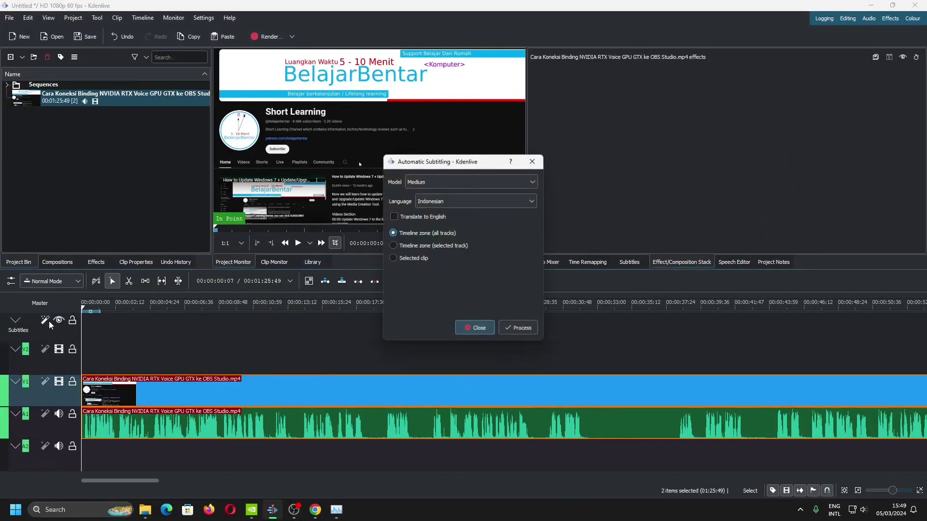
click(442, 186)
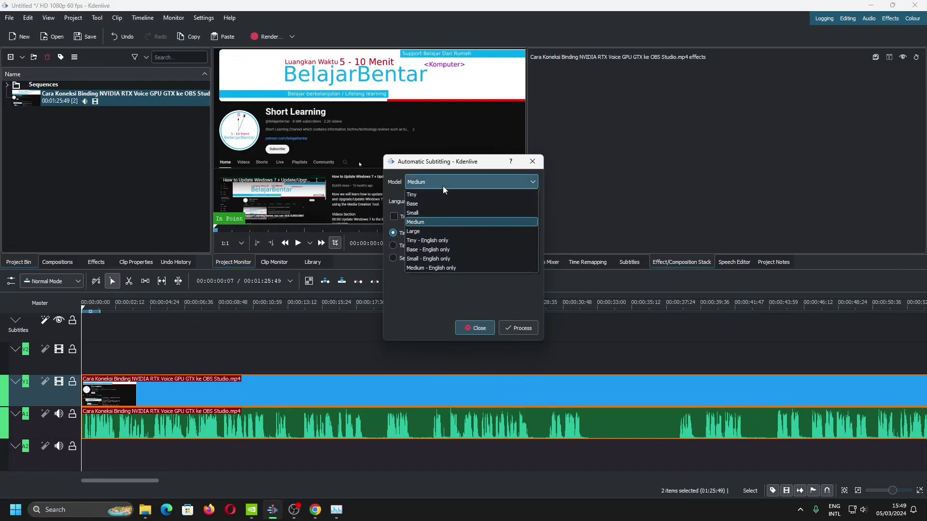
click(442, 222)
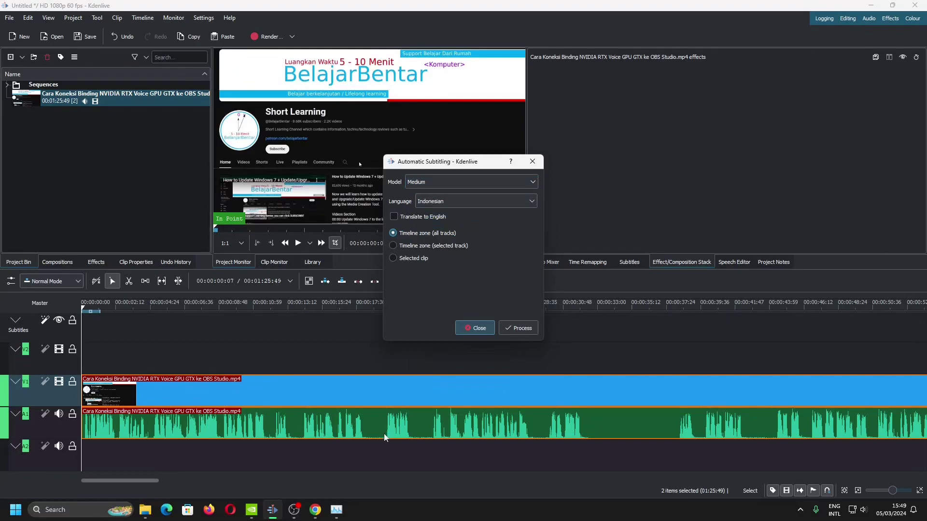
- Snap Task Manager to the right half of the screen and process automatic subtitles for the selected clip in Kdenlive
click(336, 510)
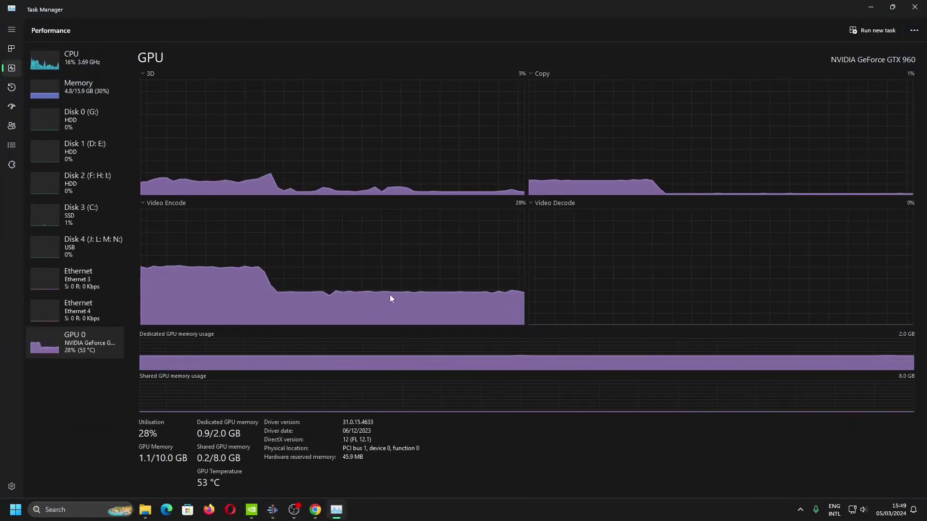
key(super+Right)
click(129, 155)
click(273, 510)
click(225, 312)
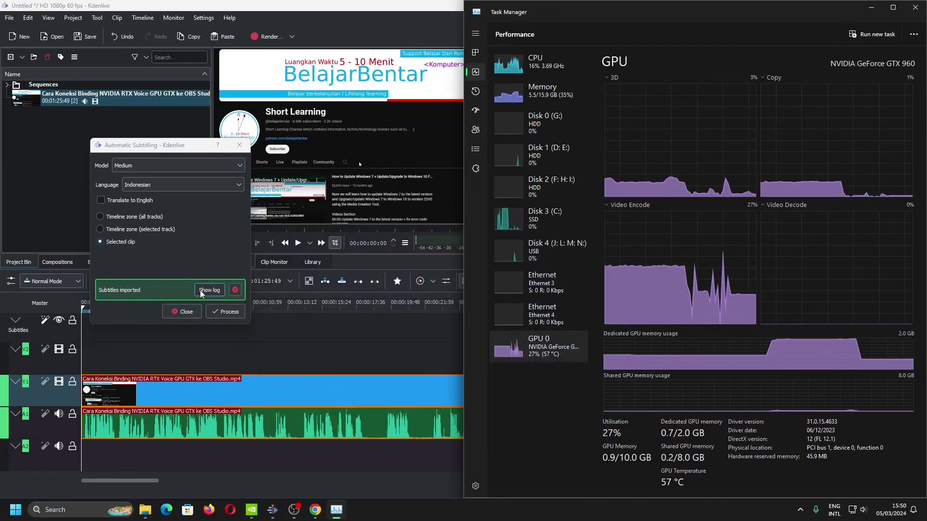
- Open the speech recognition log and read its details through to the final error message
click(200, 291)
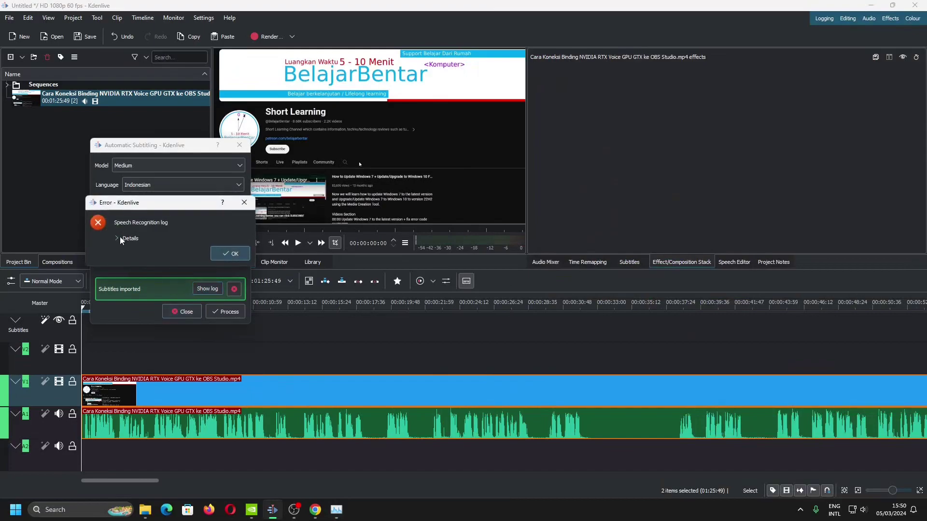
click(120, 237)
scroll(196, 296, down, 5)
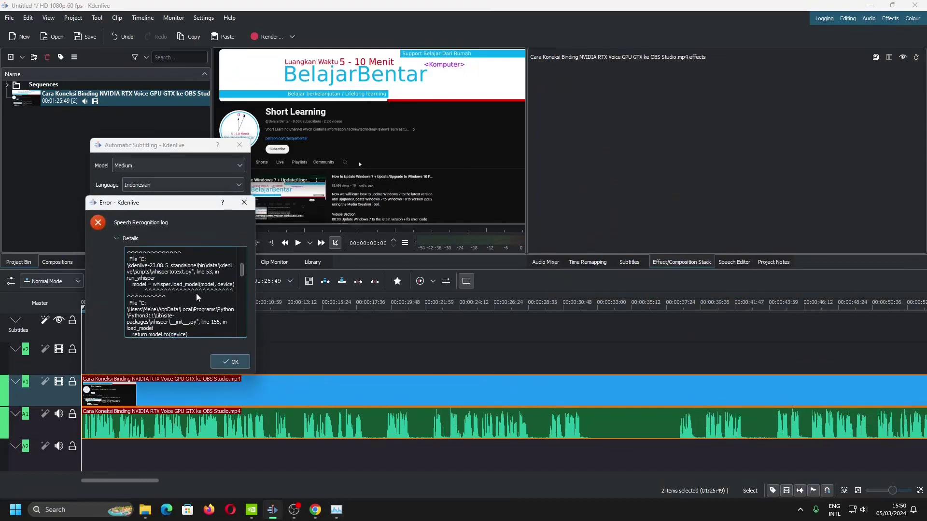
scroll(199, 296, down, 8)
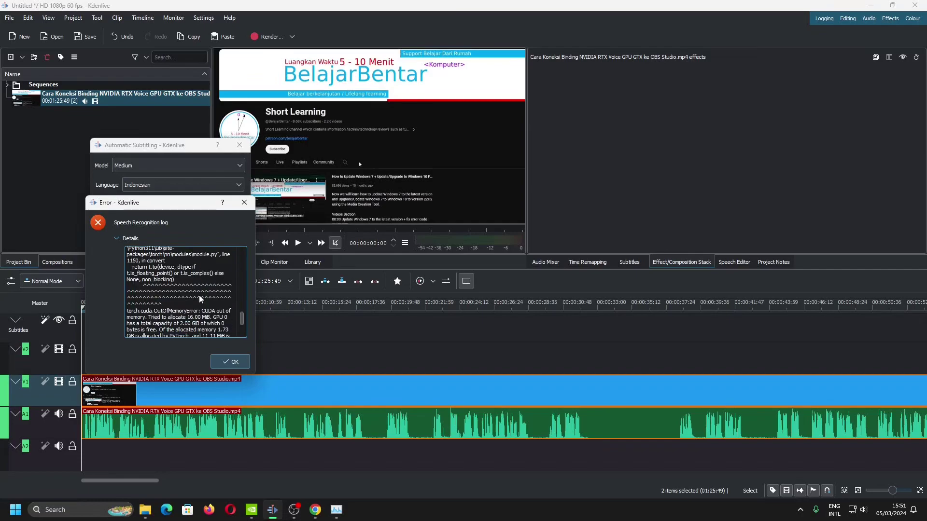
scroll(200, 299, down, 3)
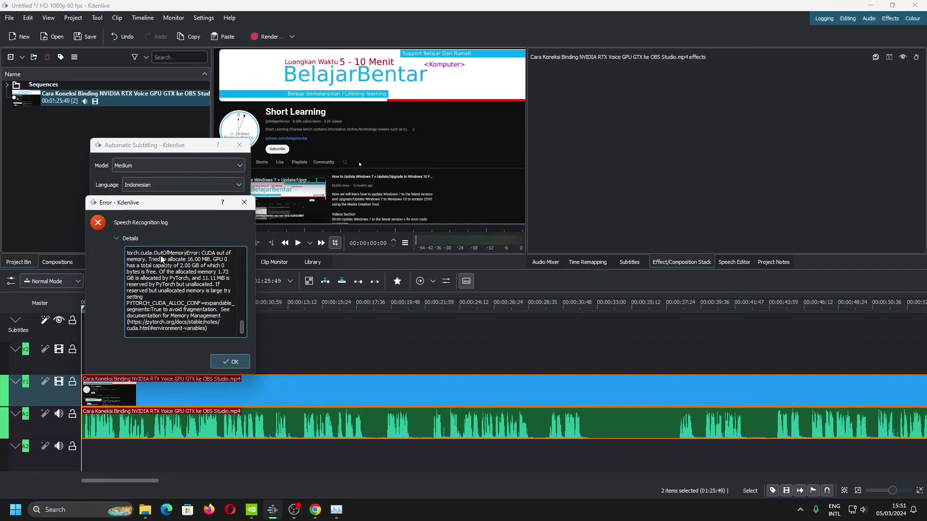
scroll(161, 260, up, 2)
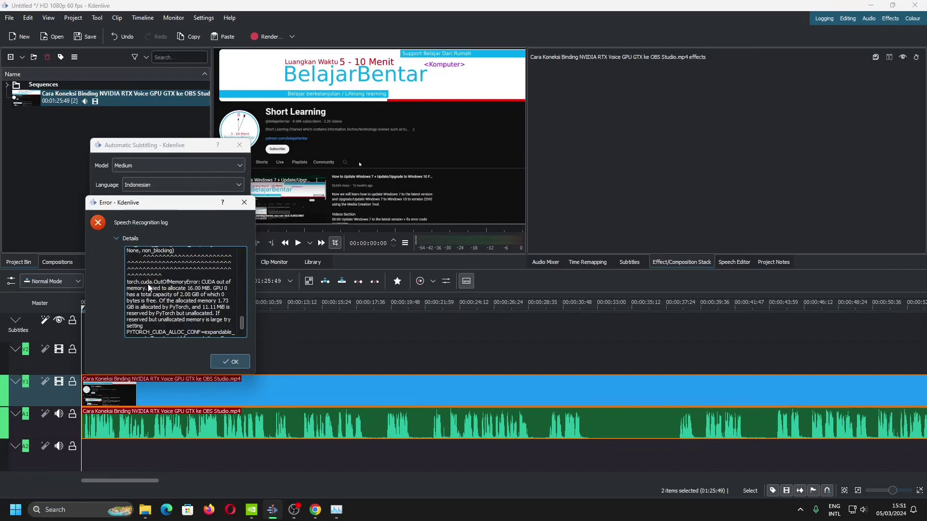